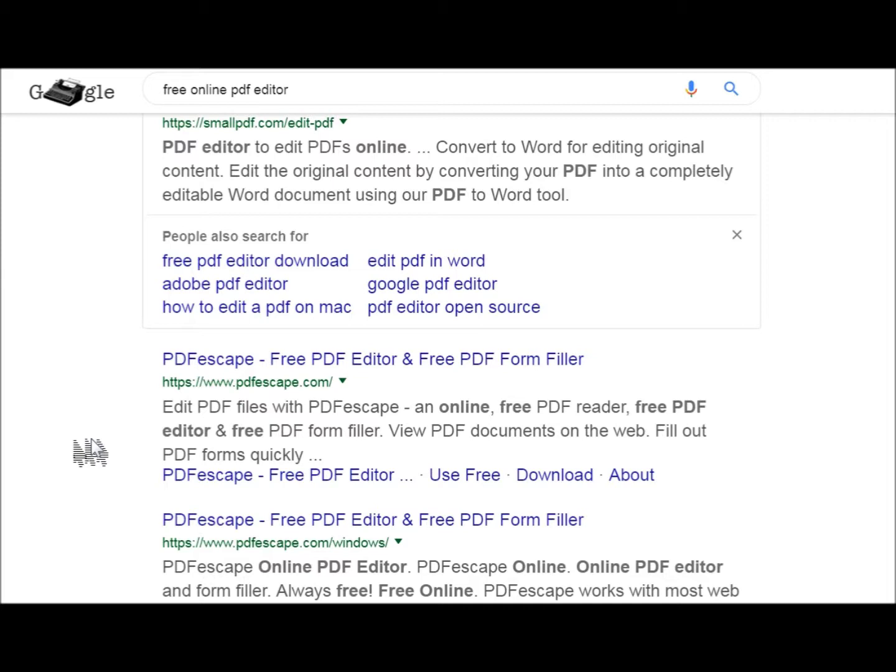
# Step: Scroll the 'free online pdf editor' results and open the PDF2Go Edit PDF listing
pyautogui.scroll(7, 91, 452)
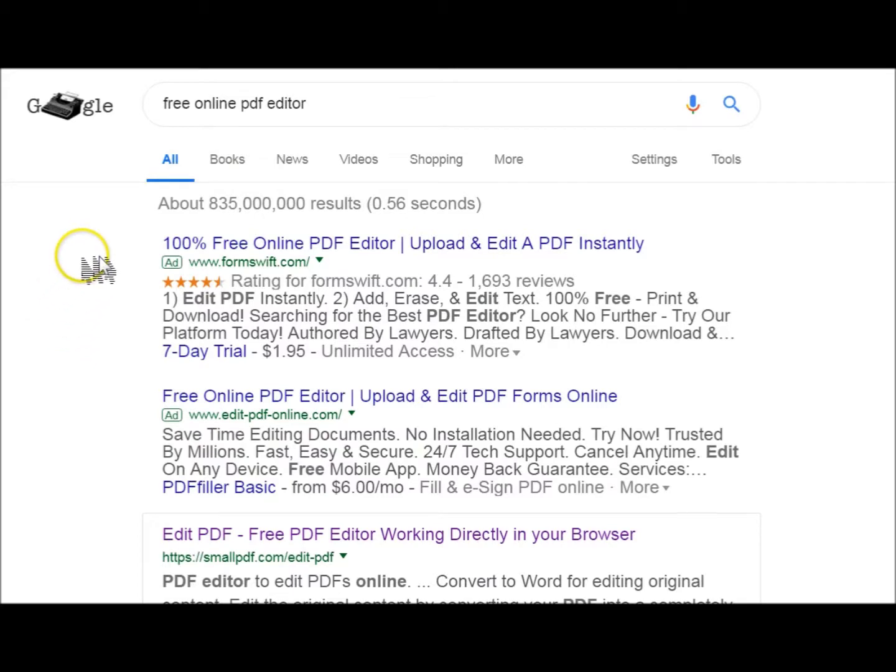
pyautogui.click(362, 103)
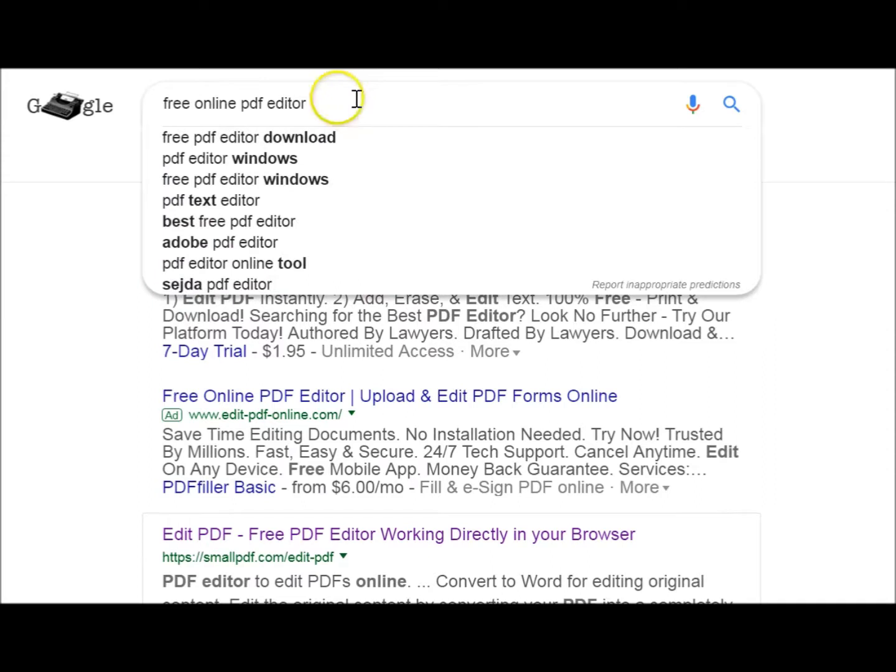
pyautogui.click(90, 274)
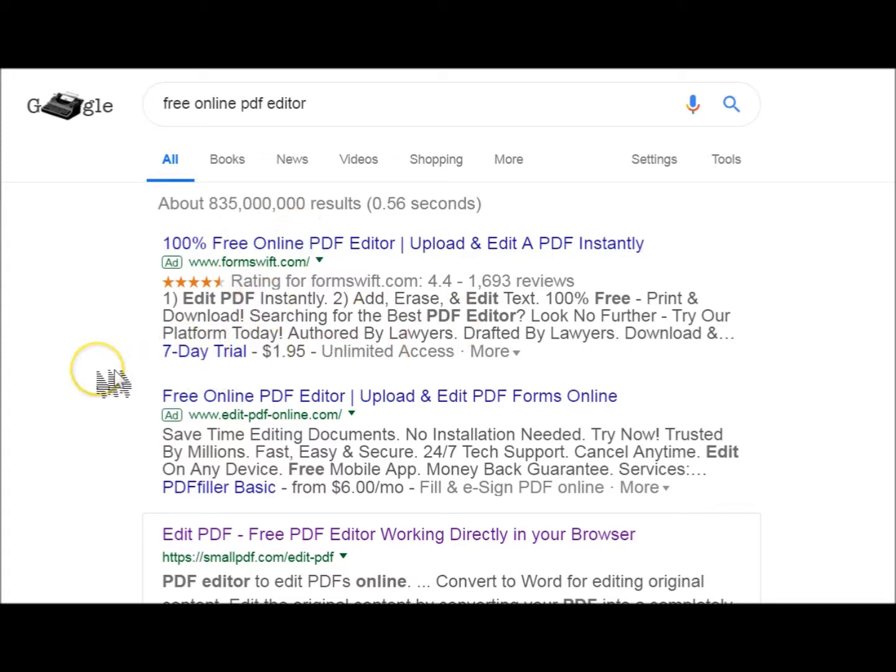
pyautogui.scroll(-8, 110, 380)
pyautogui.scroll(2, 82, 292)
pyautogui.click(98, 232)
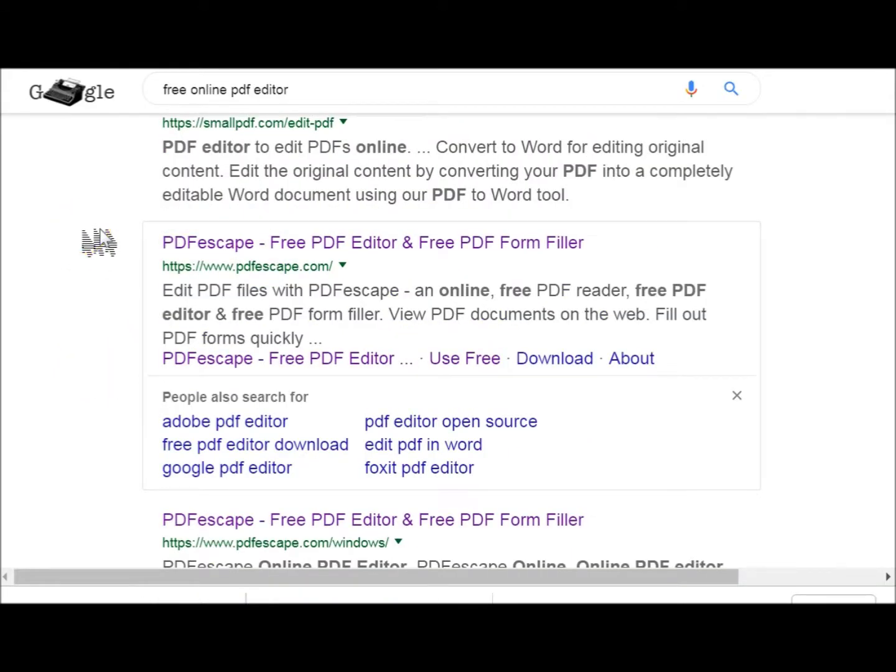
pyautogui.scroll(-5, 81, 404)
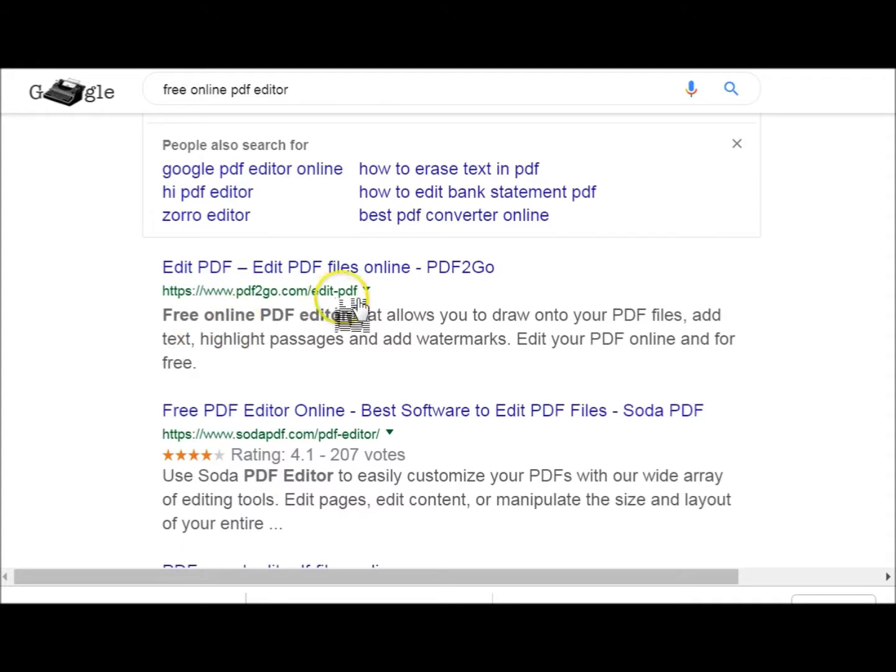
pyautogui.moveTo(199, 282); pyautogui.dragTo(131, 352)
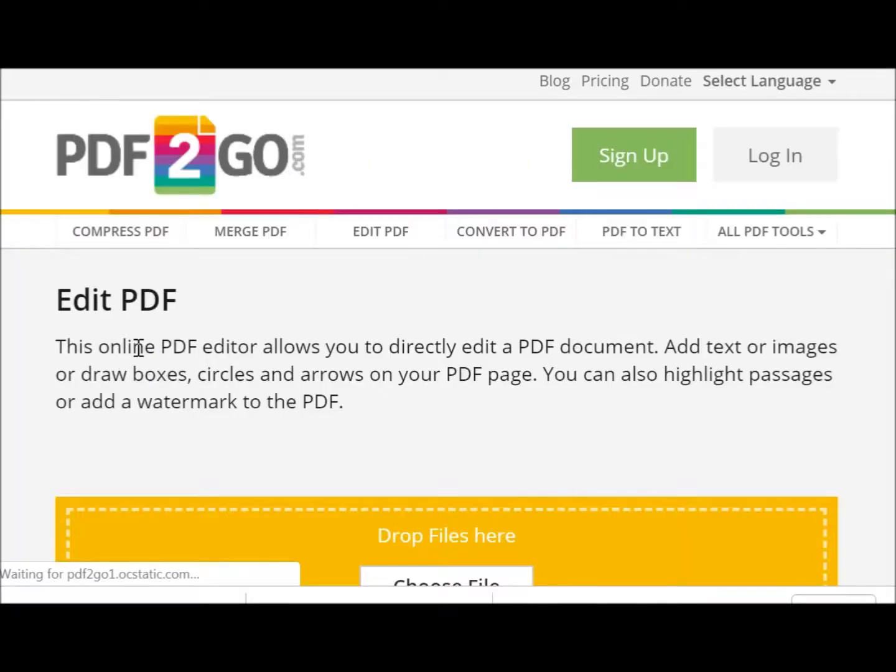
# Step: Upload the no-bake cheesecake recipe PDF through Choose File into the Edit PDF editor
pyautogui.scroll(-4, 541, 380)
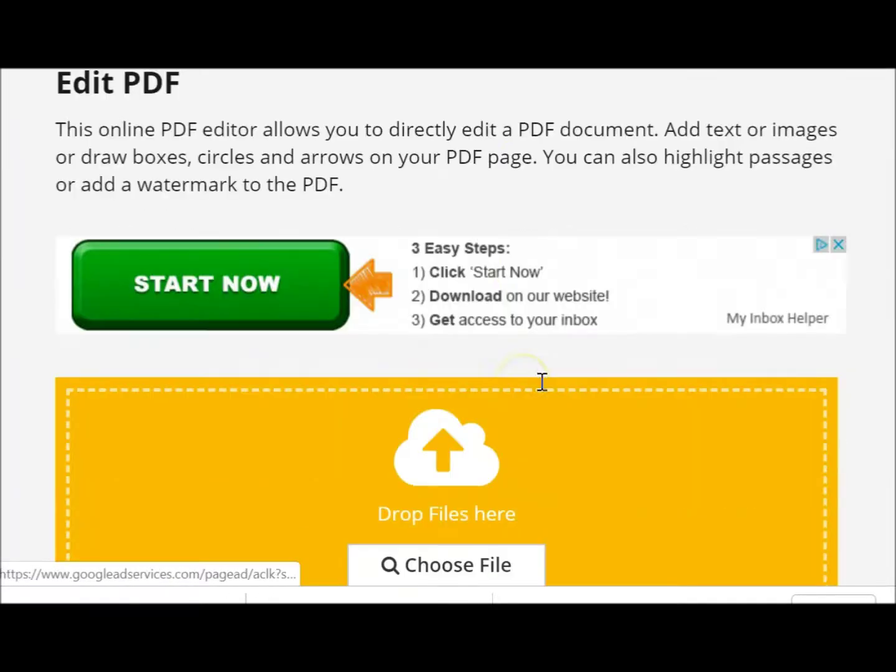
pyautogui.scroll(-4, 691, 326)
pyautogui.scroll(-2, 701, 324)
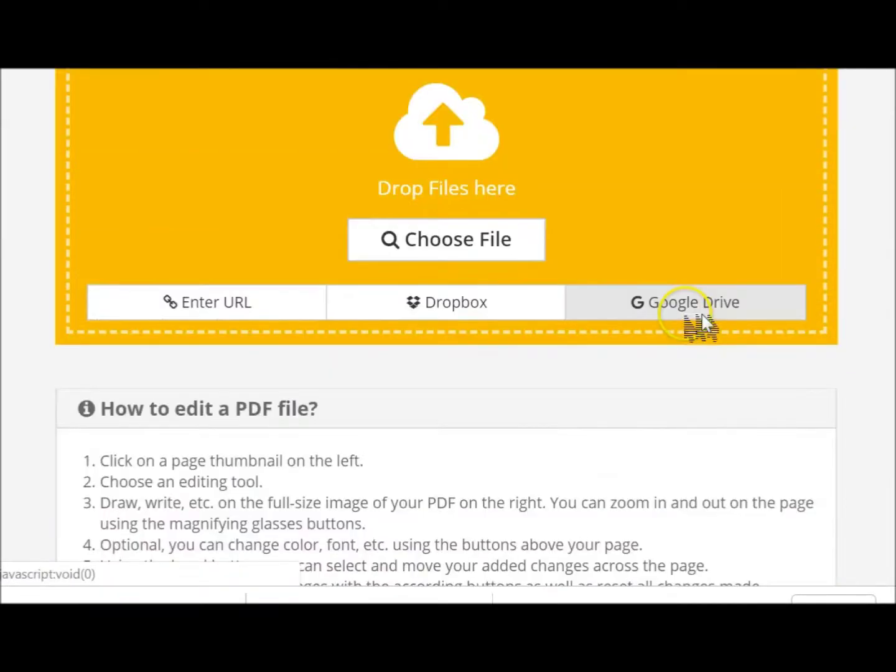
pyautogui.click(457, 244)
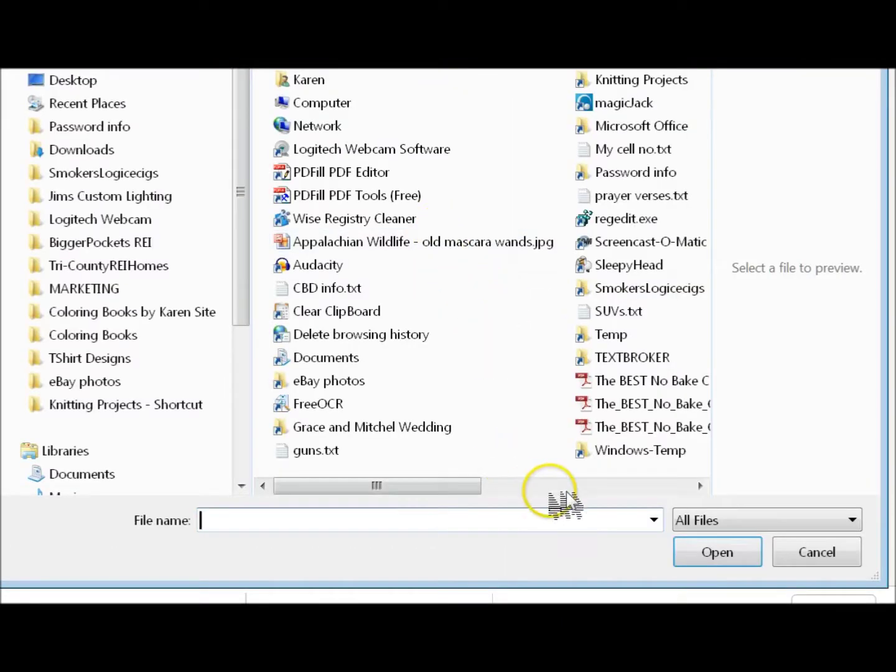
pyautogui.click(641, 489)
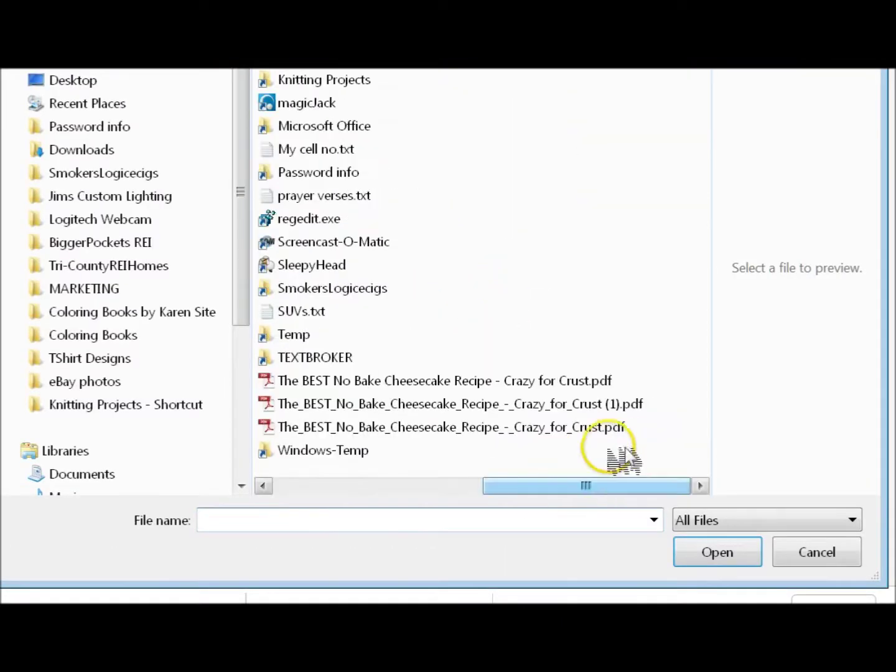
pyautogui.doubleClick(616, 406)
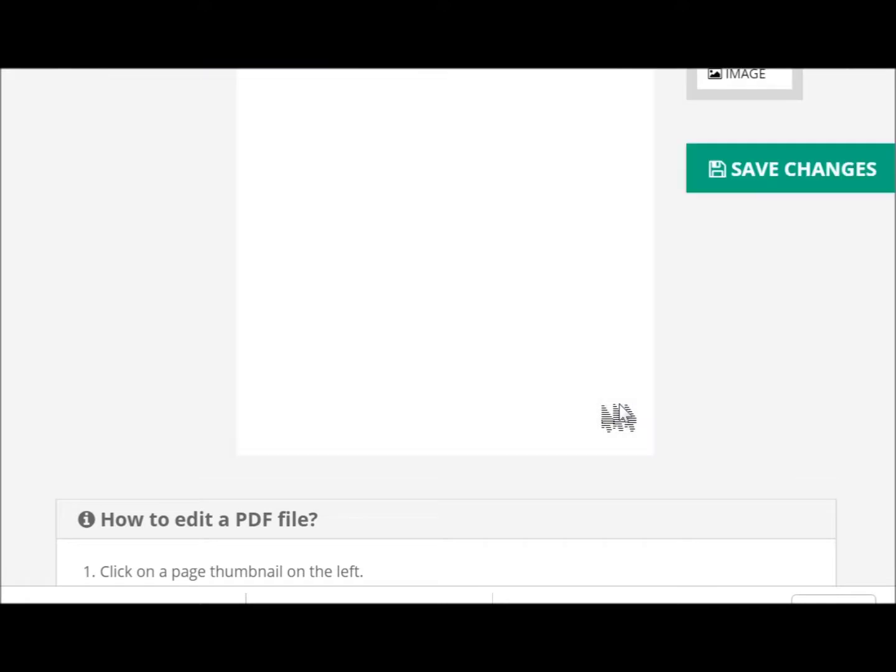
# Step: White out the 'Different intro and description' line beneath the yield on page 1
pyautogui.click(390, 336)
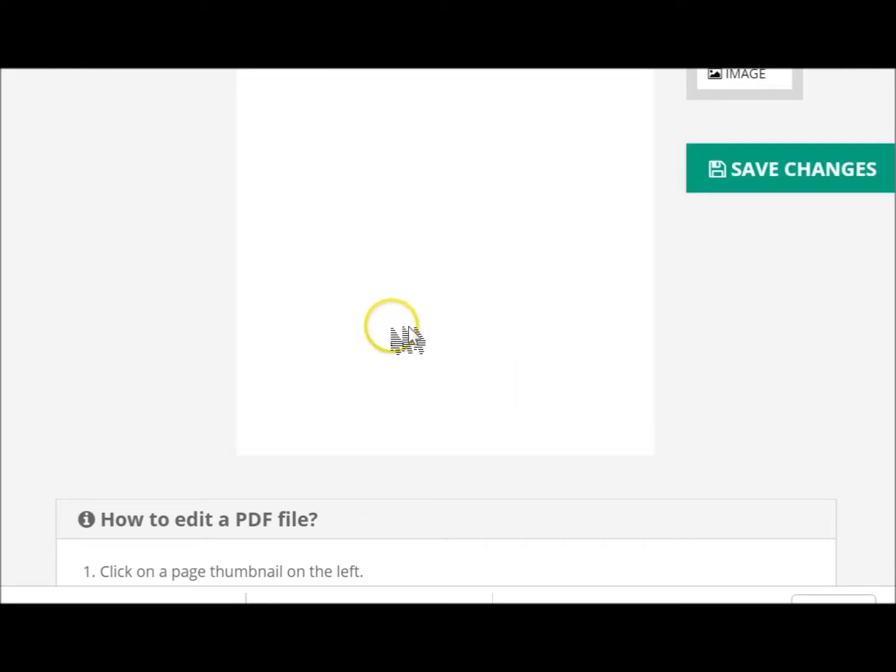
pyautogui.scroll(5, 395, 326)
pyautogui.scroll(-2, 310, 383)
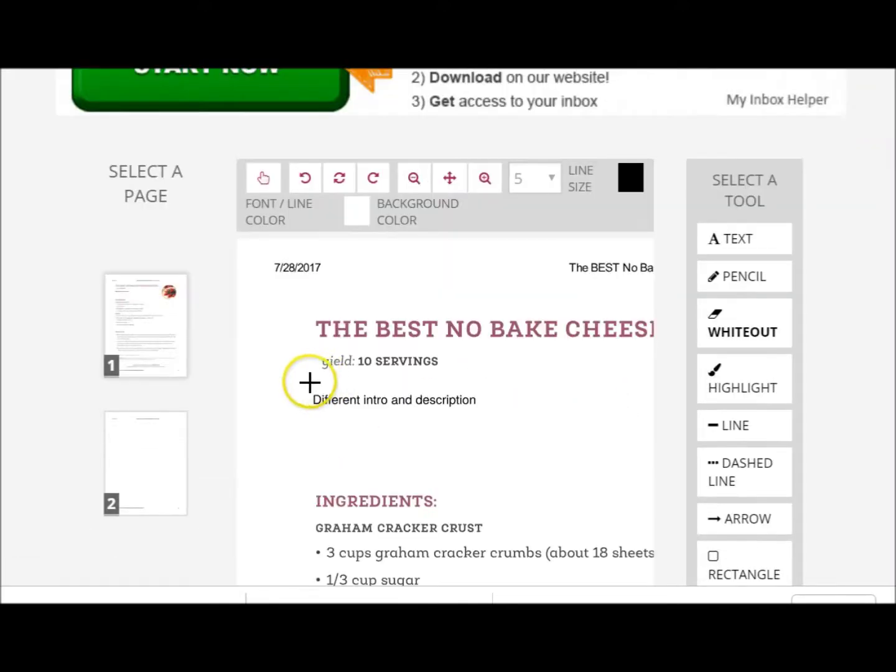
pyautogui.moveTo(306, 381); pyautogui.dragTo(593, 428)
pyautogui.scroll(-2, 865, 361)
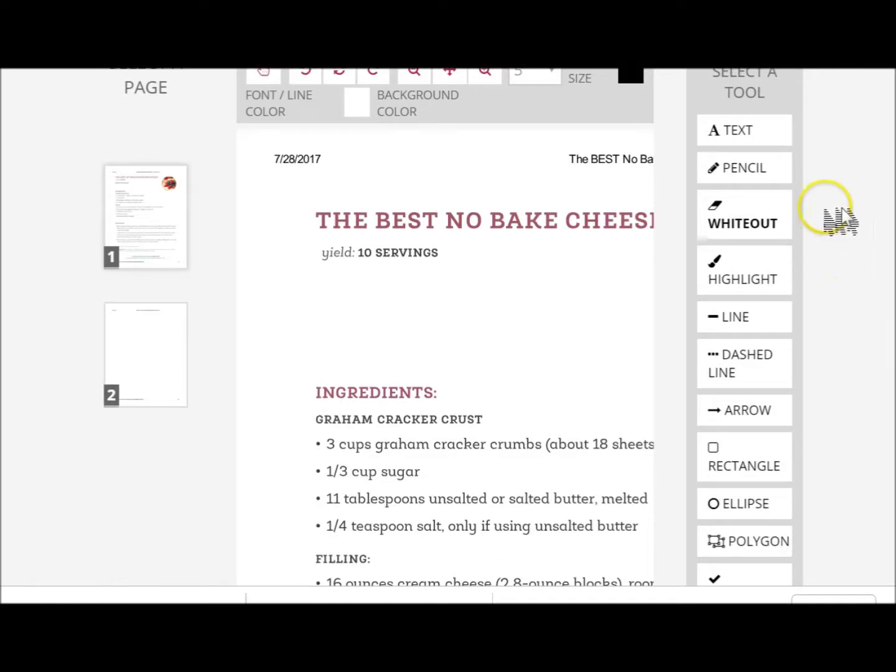
# Step: Add a text box below the yield line reading 'New introduction to this recipe'
pyautogui.click(753, 134)
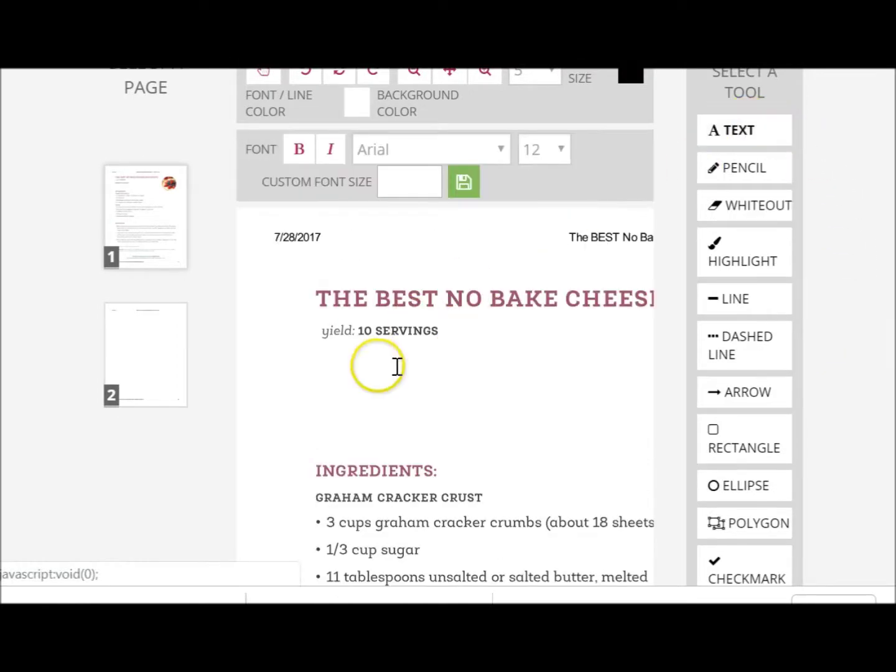
pyautogui.click(520, 448)
pyautogui.moveTo(524, 449); pyautogui.dragTo(352, 378)
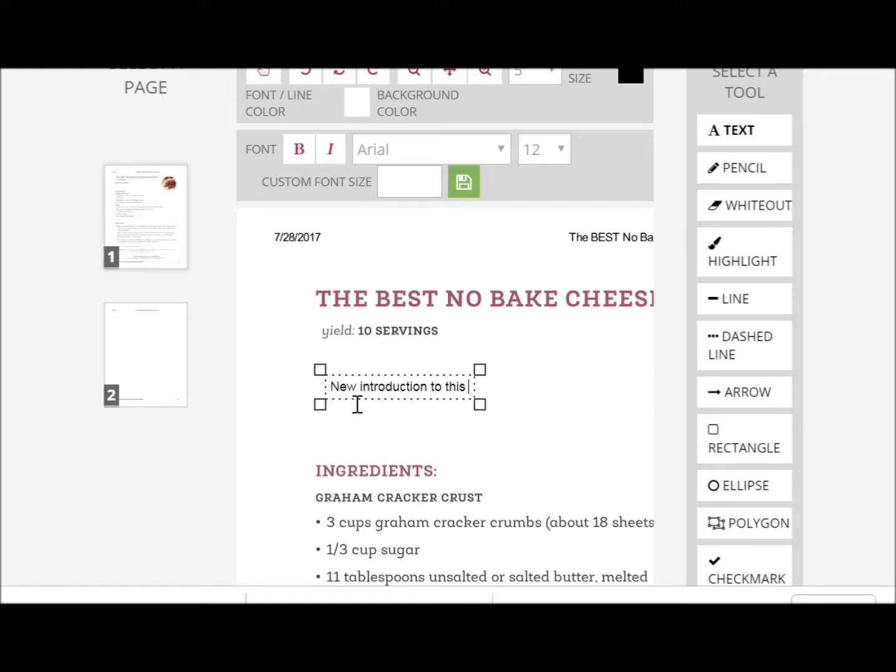
pyautogui.write('ipe')
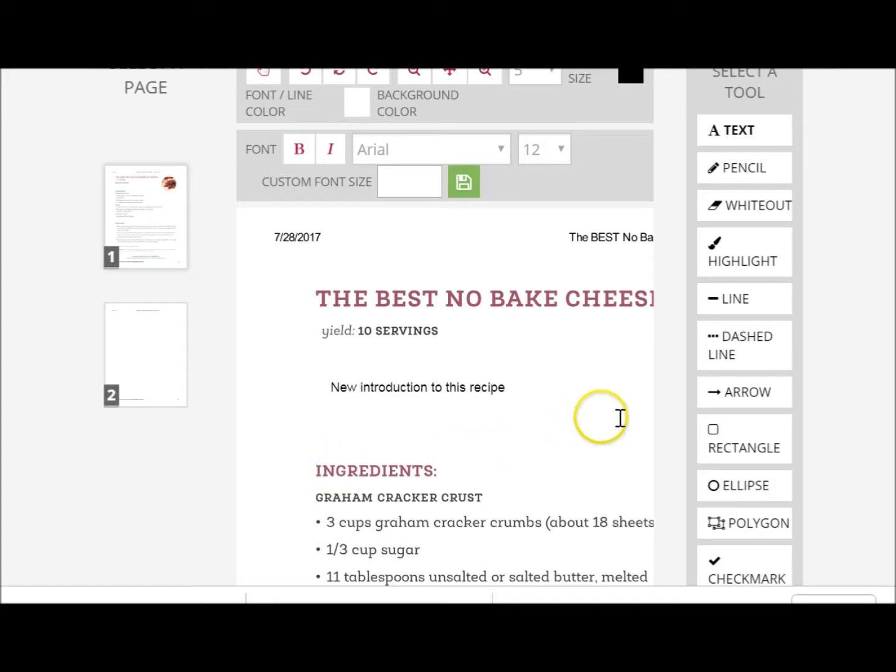
# Step: Highlight GRAHAM CRACKER CRUST yellow and draw an arrow pointing at the 1/4 teaspoon salt line
pyautogui.click(765, 262)
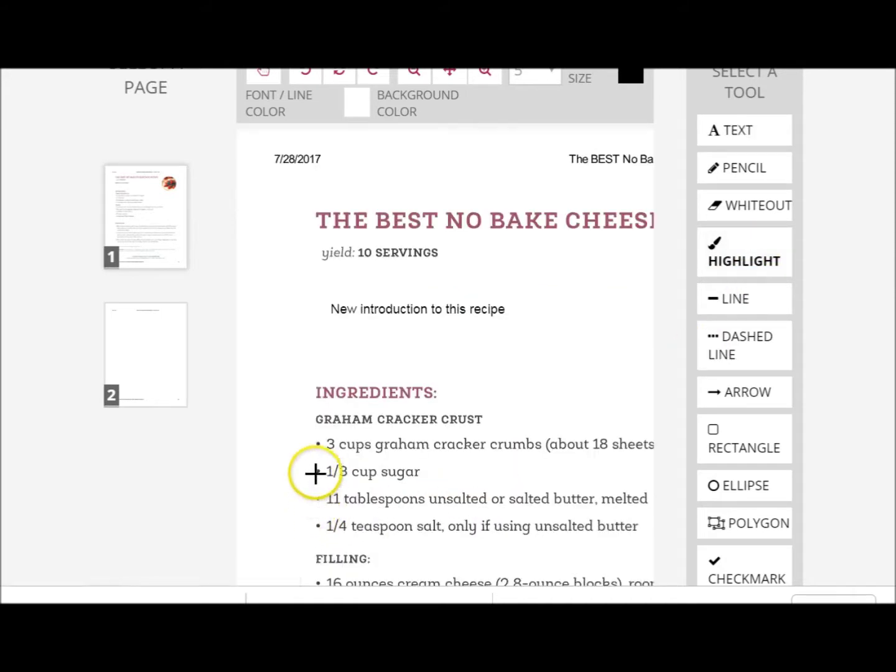
pyautogui.moveTo(311, 412)
pyautogui.mouseDown()
pyautogui.moveTo(354, 424)
pyautogui.moveTo(495, 432)
pyautogui.mouseUp()
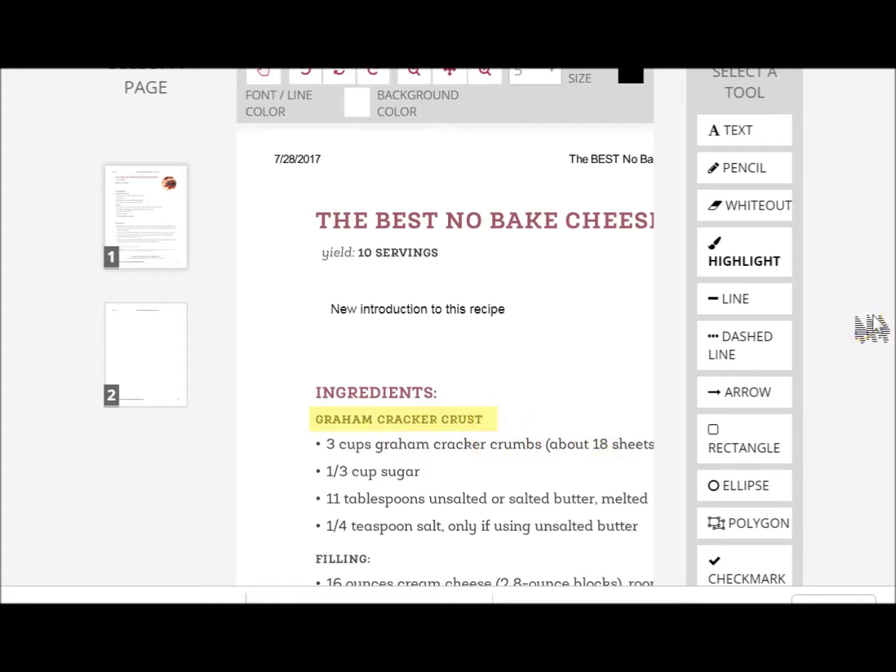
pyautogui.scroll(-2, 873, 327)
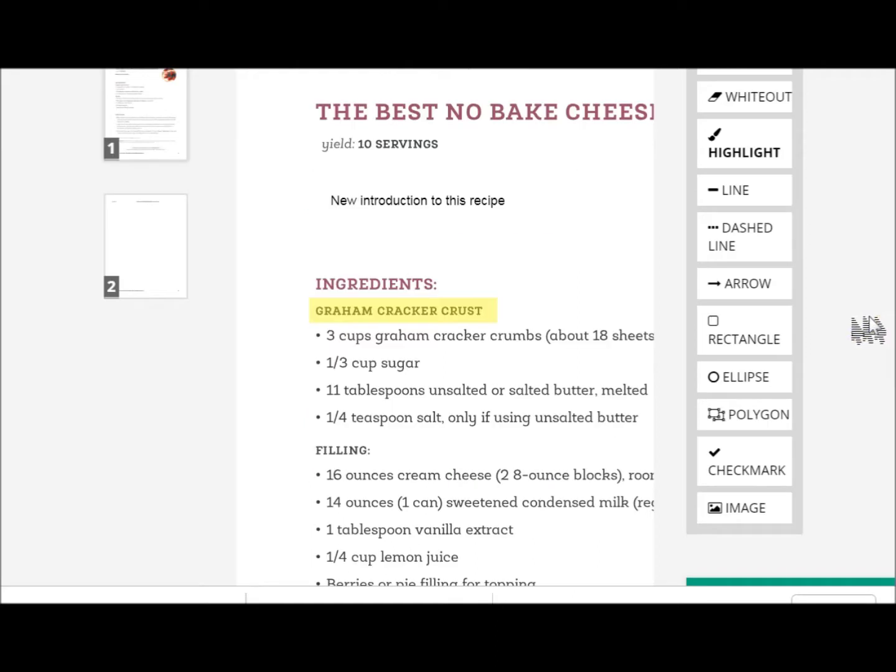
pyautogui.click(757, 285)
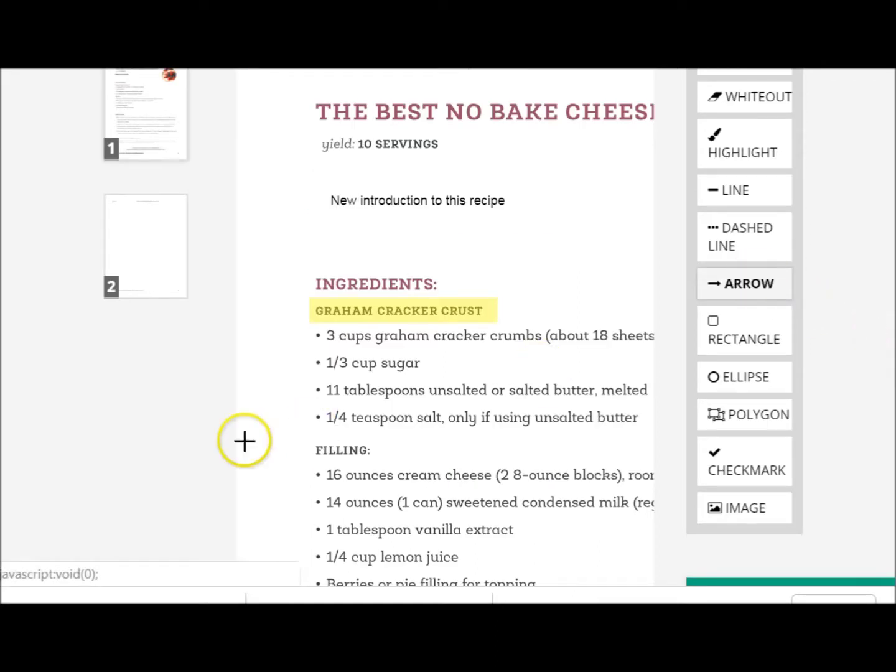
pyautogui.moveTo(240, 412); pyautogui.dragTo(305, 412)
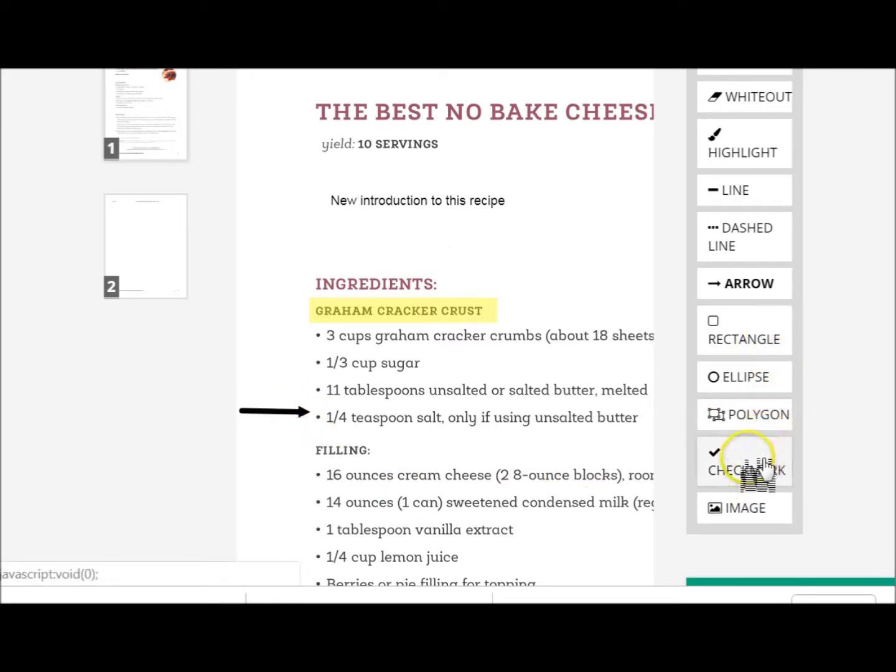
# Step: Add a 50 × 50 px black checkmark beside the 16 ounces cream cheese line
pyautogui.click(739, 453)
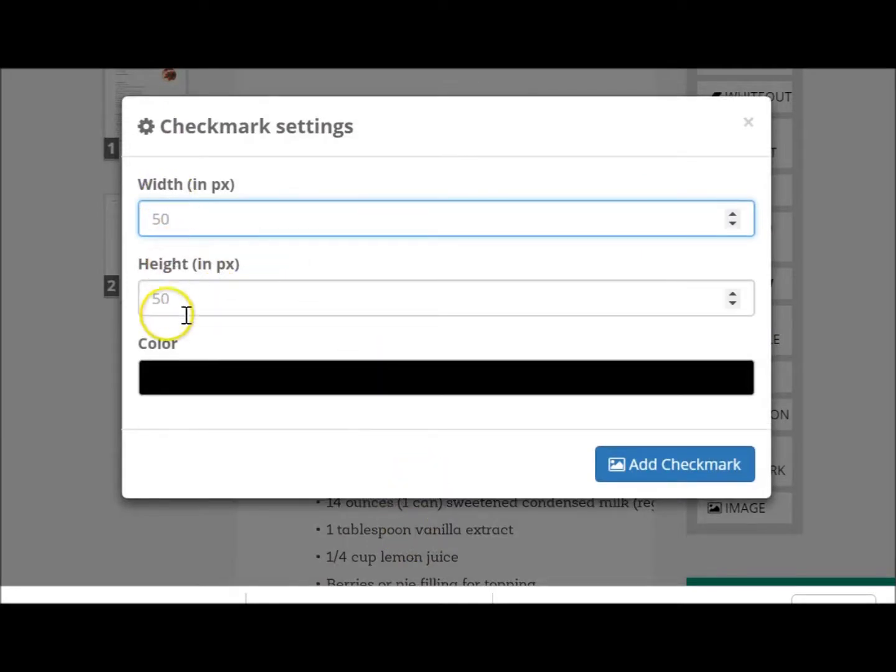
pyautogui.click(711, 491)
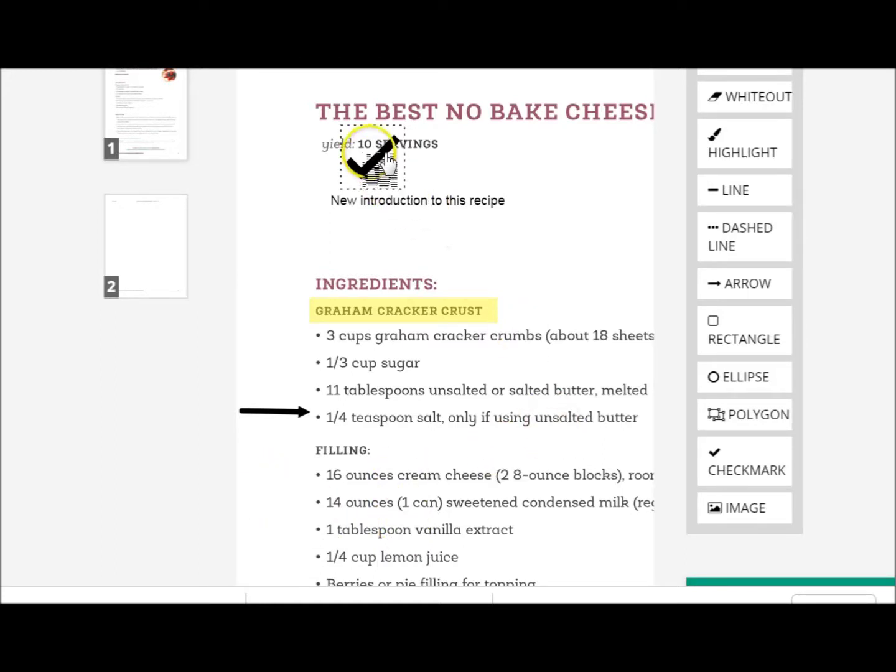
pyautogui.moveTo(390, 167)
pyautogui.mouseDown()
pyautogui.moveTo(300, 299)
pyautogui.moveTo(270, 430)
pyautogui.moveTo(271, 496)
pyautogui.moveTo(289, 518)
pyautogui.mouseUp()
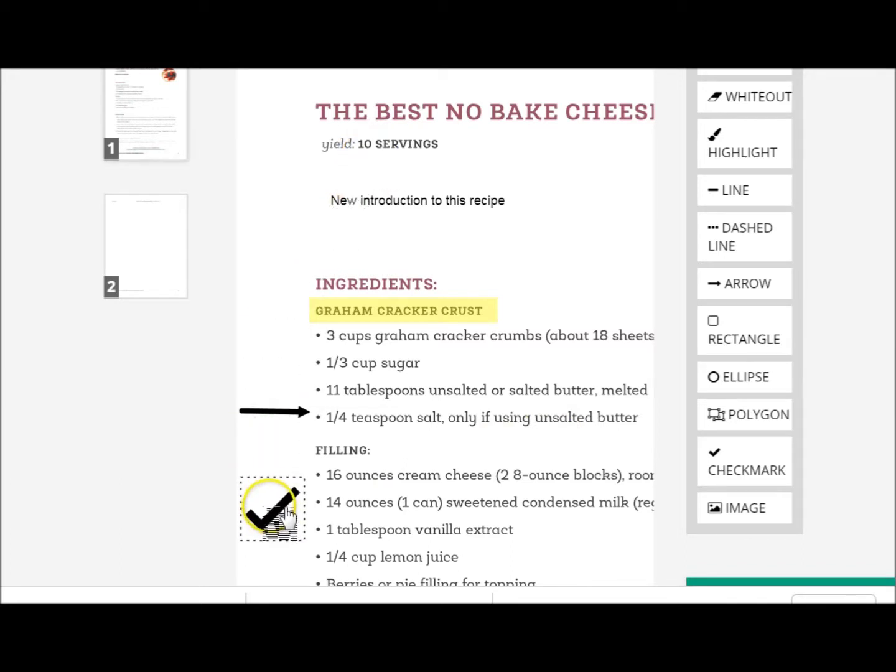
pyautogui.click(651, 373)
pyautogui.scroll(-2, 662, 381)
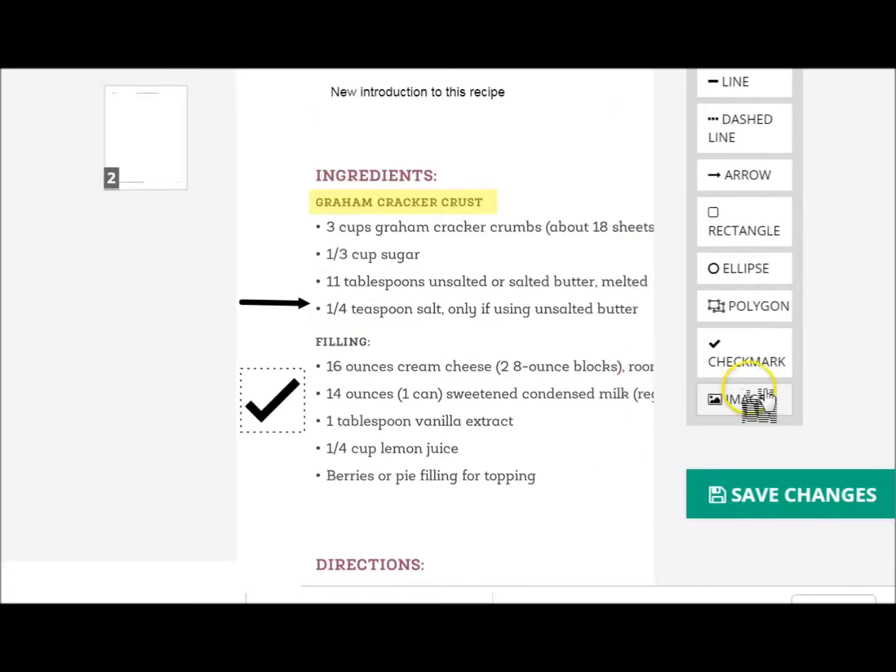
pyautogui.click(727, 413)
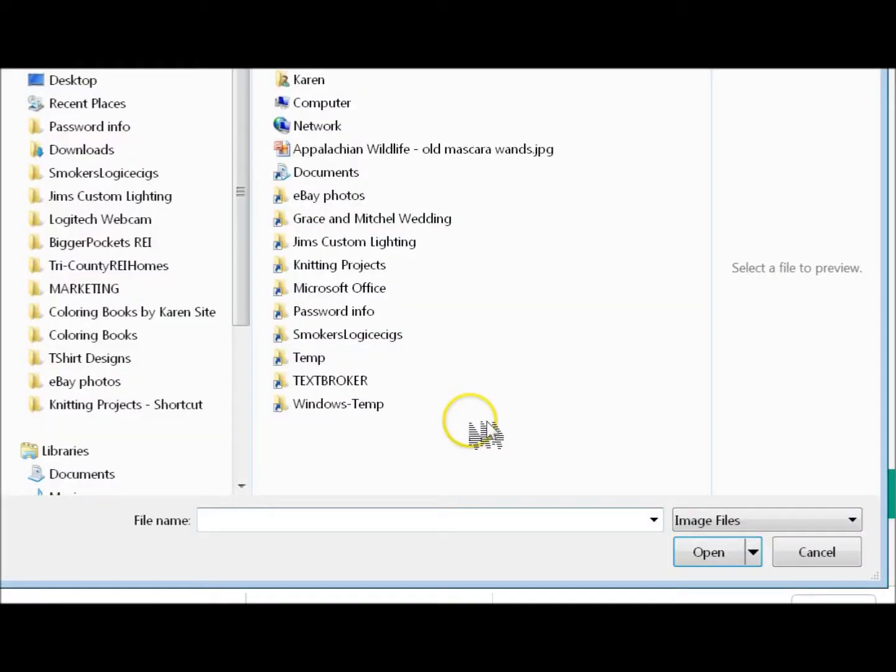
pyautogui.click(842, 561)
pyautogui.scroll(4, 564, 380)
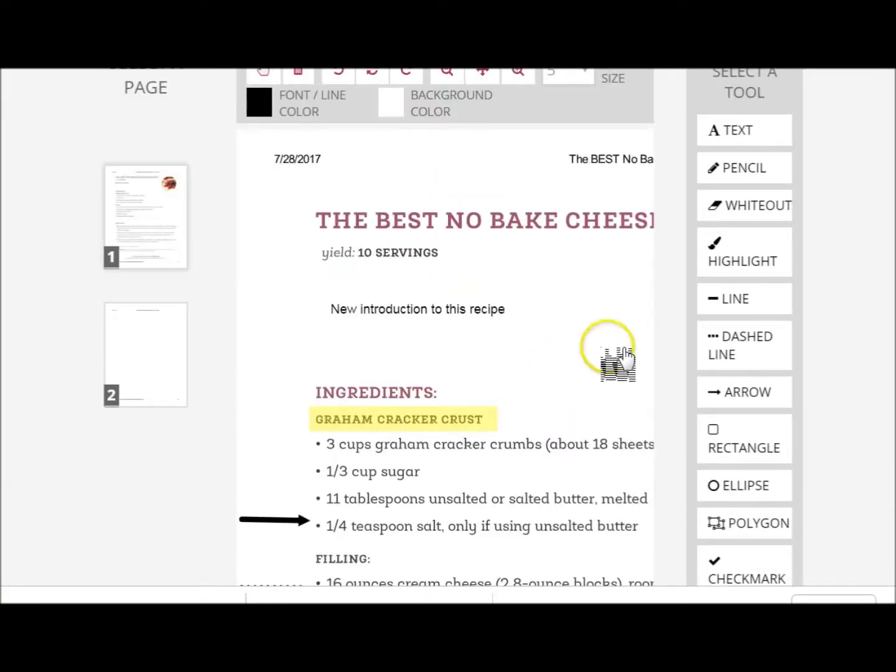
# Step: Draw a thick solid line beneath 'New introduction to this recipe' and a dashed line just above it
pyautogui.click(735, 301)
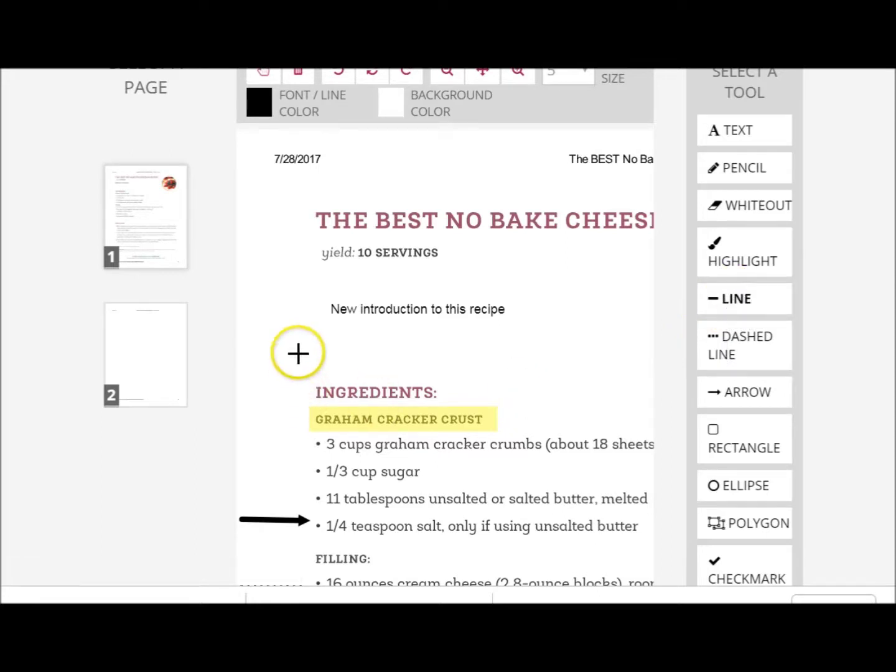
pyautogui.moveTo(301, 353); pyautogui.dragTo(604, 352)
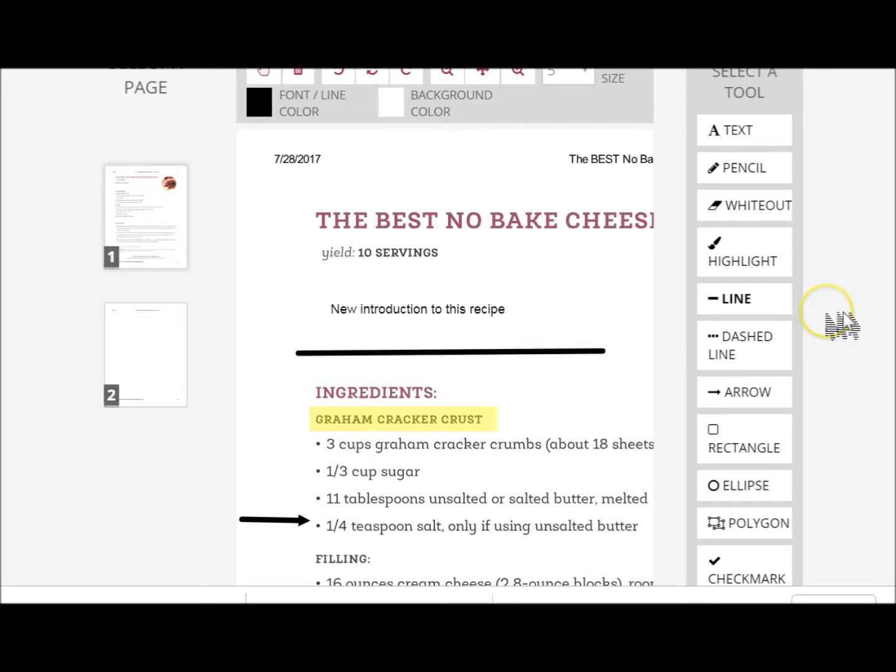
pyautogui.click(765, 349)
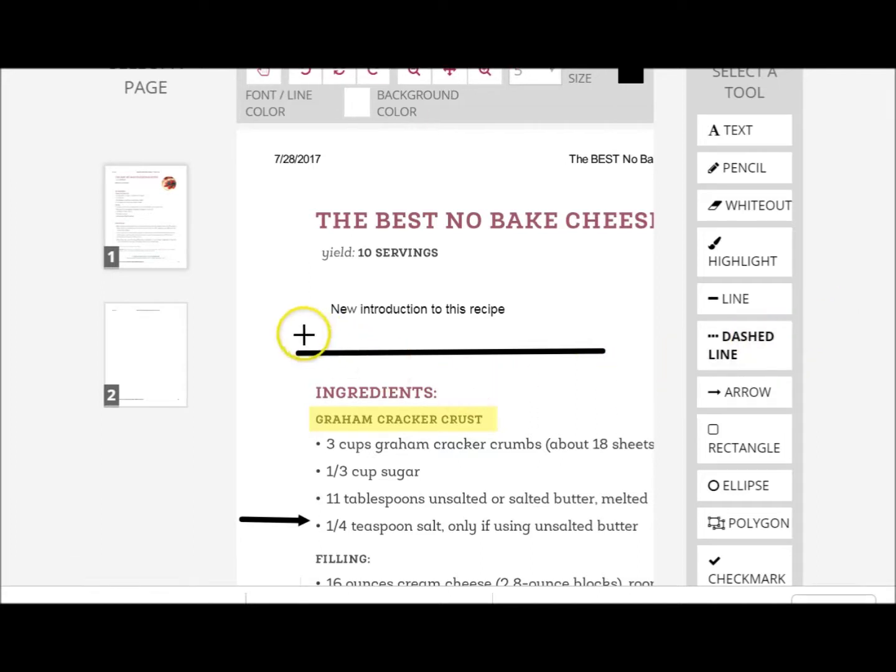
pyautogui.moveTo(298, 334); pyautogui.dragTo(602, 333)
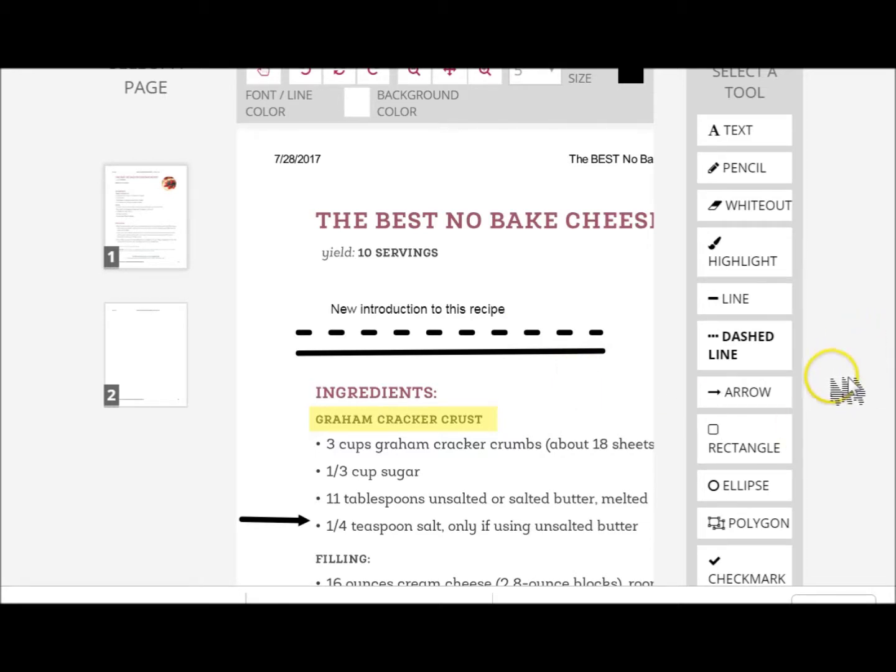
pyautogui.scroll(-3, 847, 390)
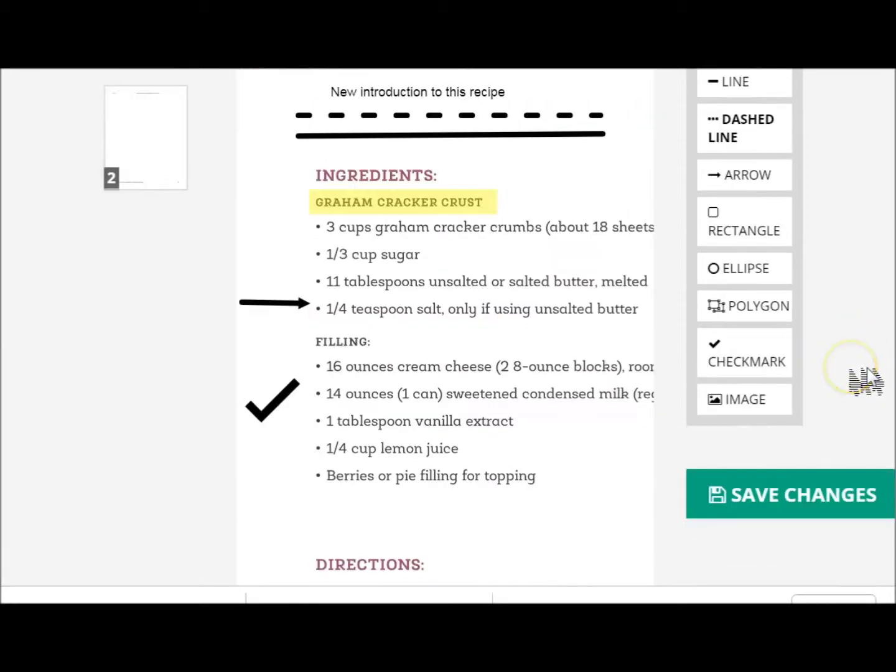
# Step: Save the changes to reach the Download File page offering output.pdf at 96.07 KB
pyautogui.click(795, 498)
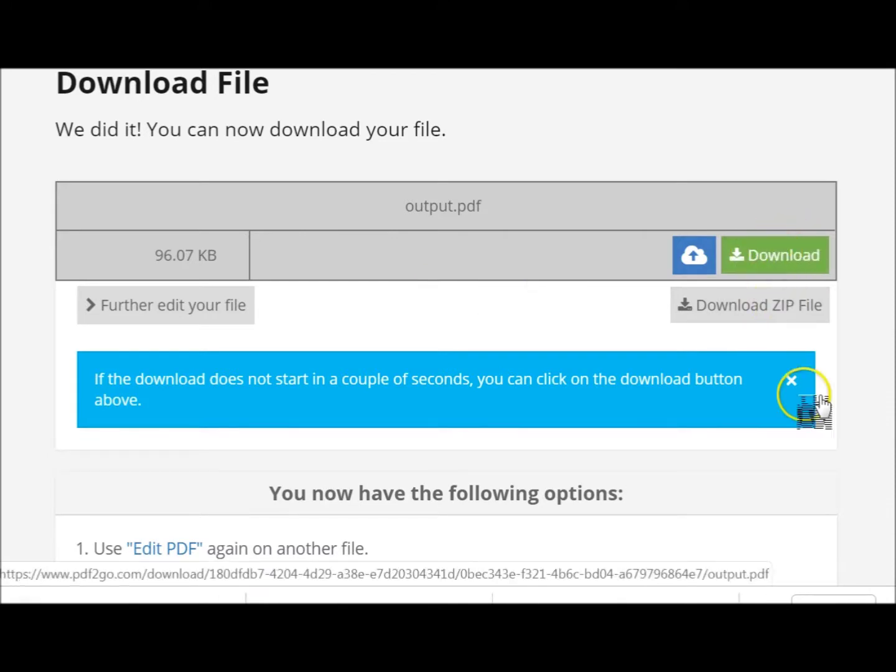
pyautogui.scroll(-5, 815, 419)
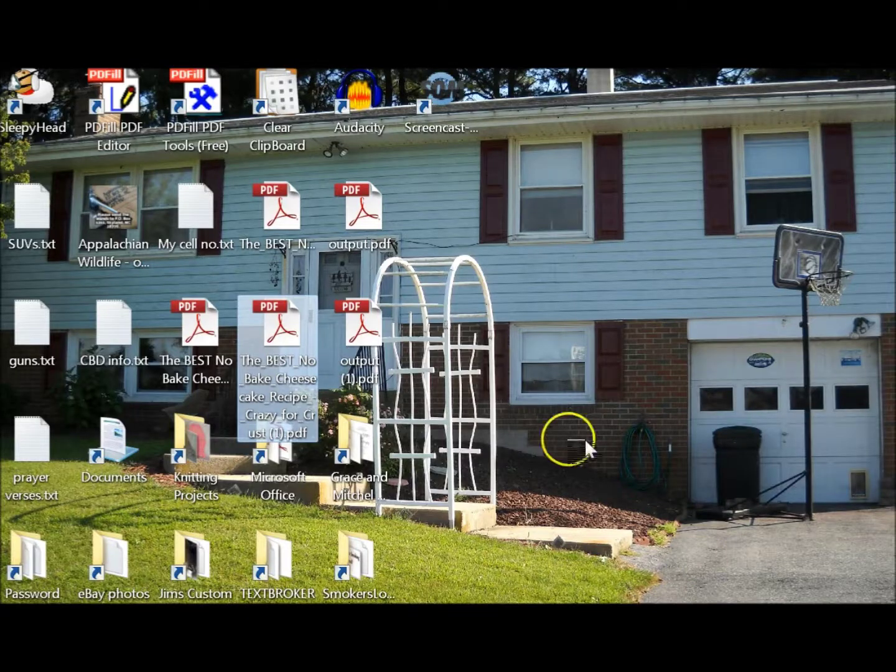
# Step: Open output.pdf from the desktop in Adobe Reader and review the edited recipe page
pyautogui.doubleClick(376, 214)
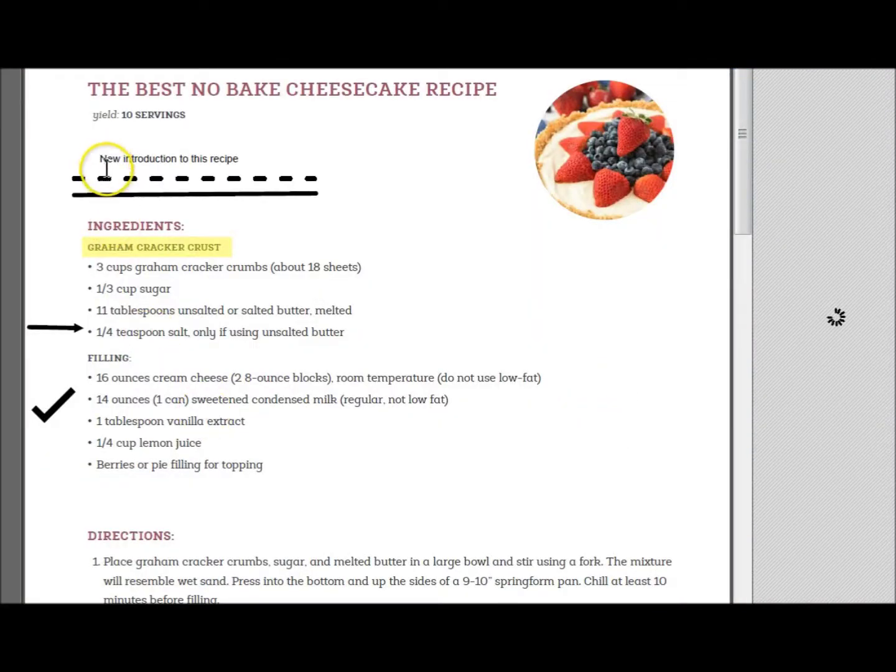
pyautogui.click(390, 485)
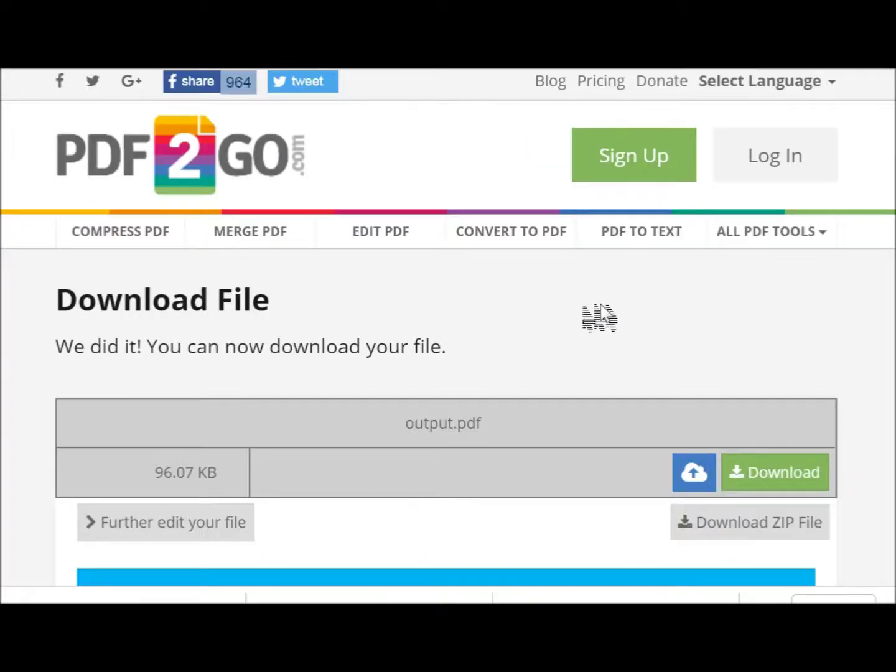
pyautogui.scroll(-8, 724, 531)
pyautogui.scroll(5, 692, 498)
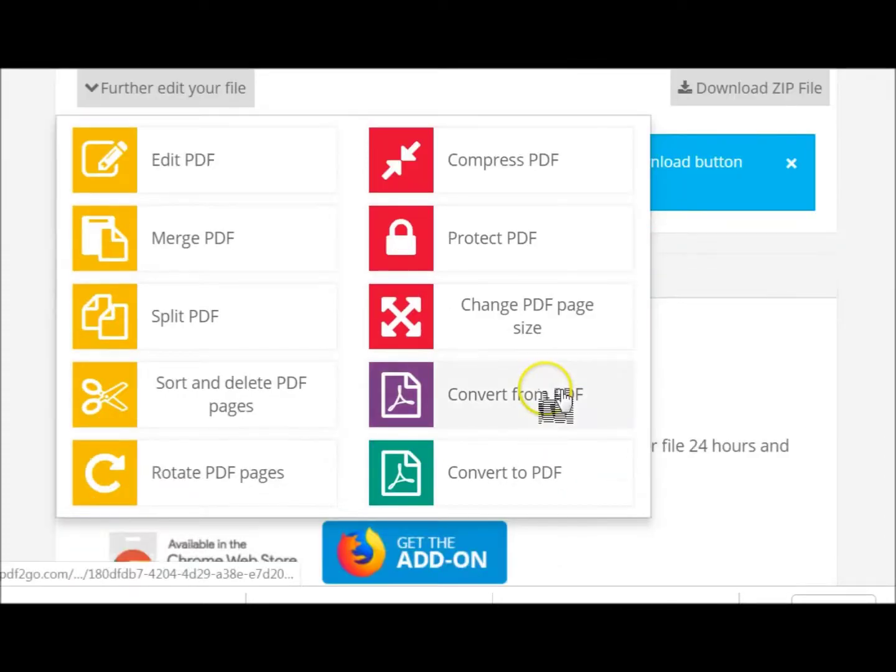
# Step: Load output.pdf back into Edit PDF from Further edit your file and review its page
pyautogui.click(180, 170)
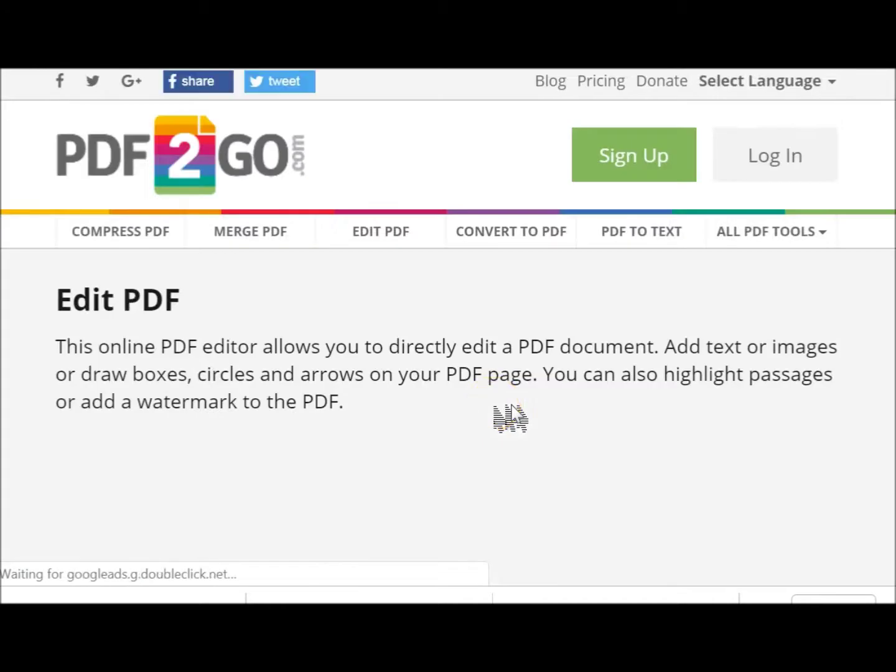
pyautogui.scroll(-7, 511, 419)
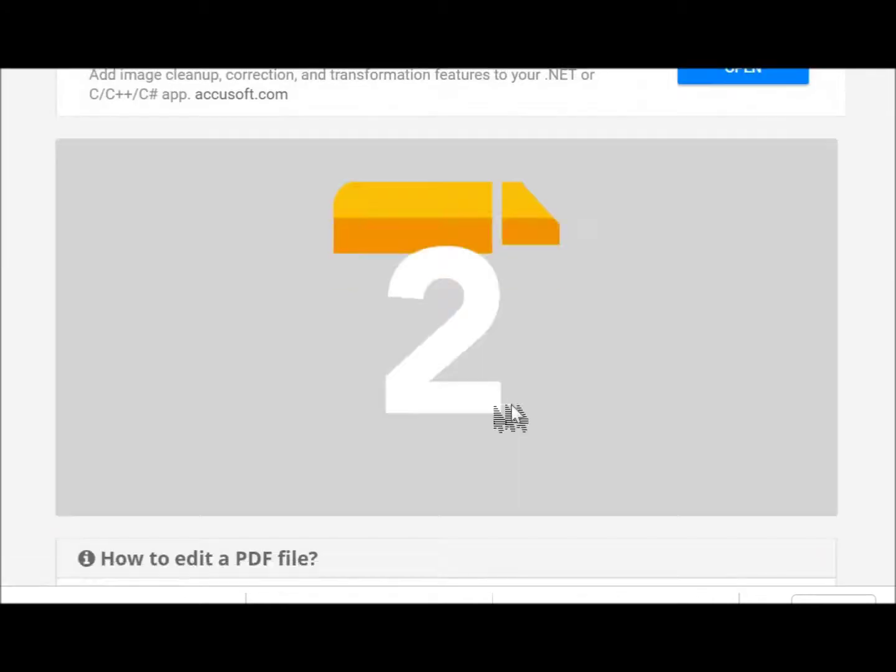
pyautogui.scroll(-2, 513, 408)
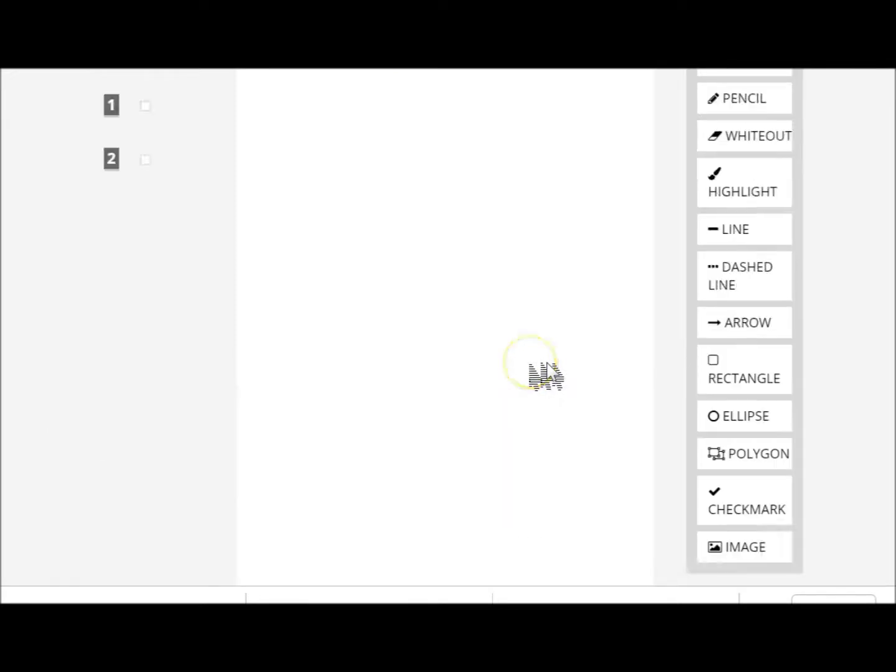
pyautogui.scroll(4, 545, 389)
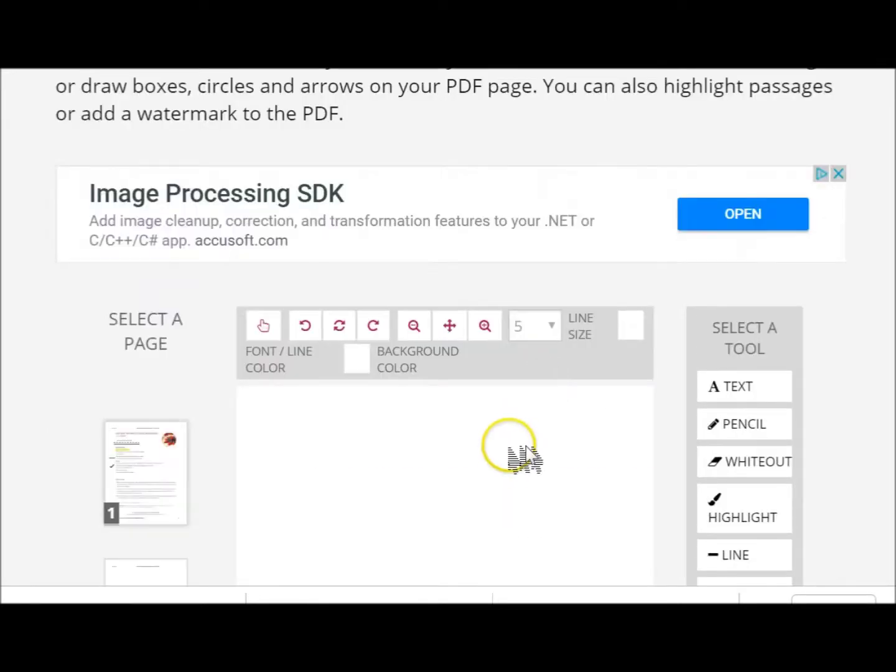
pyautogui.scroll(-2, 514, 445)
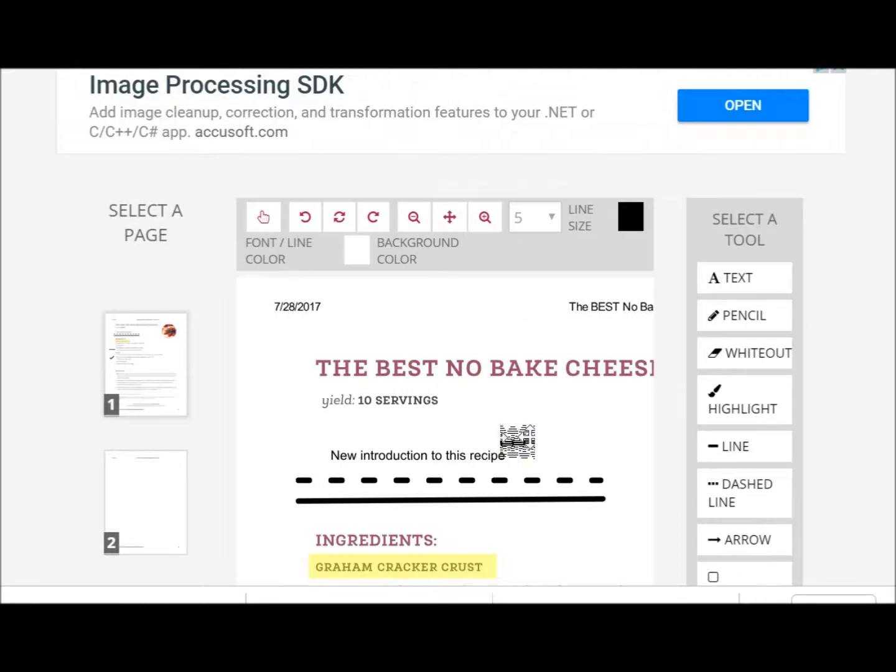
pyautogui.scroll(-2, 514, 444)
# Step: Add the text 'filling this form with text' above the recipe title on output.pdf
pyautogui.click(720, 172)
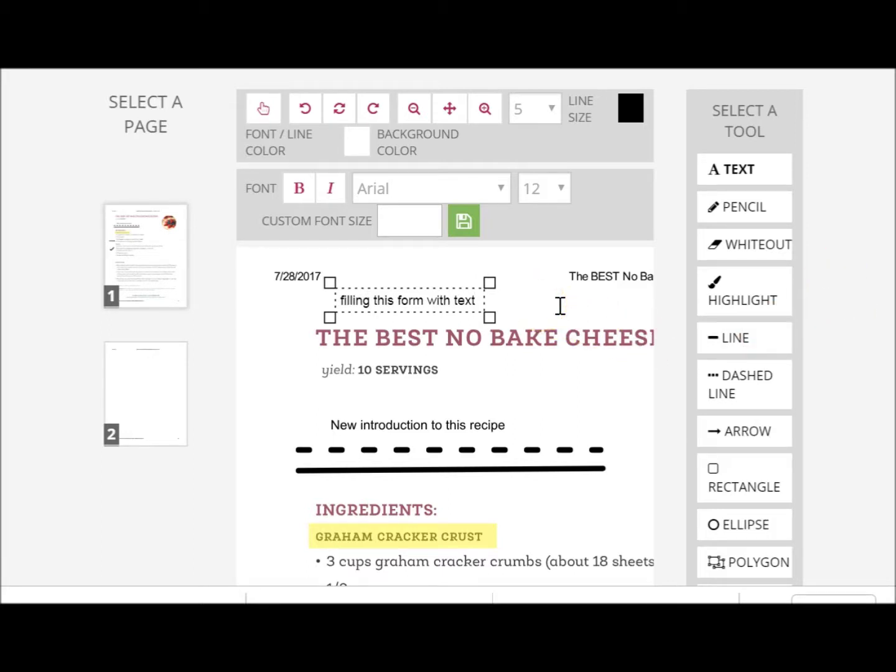
pyautogui.scroll(-3, 871, 303)
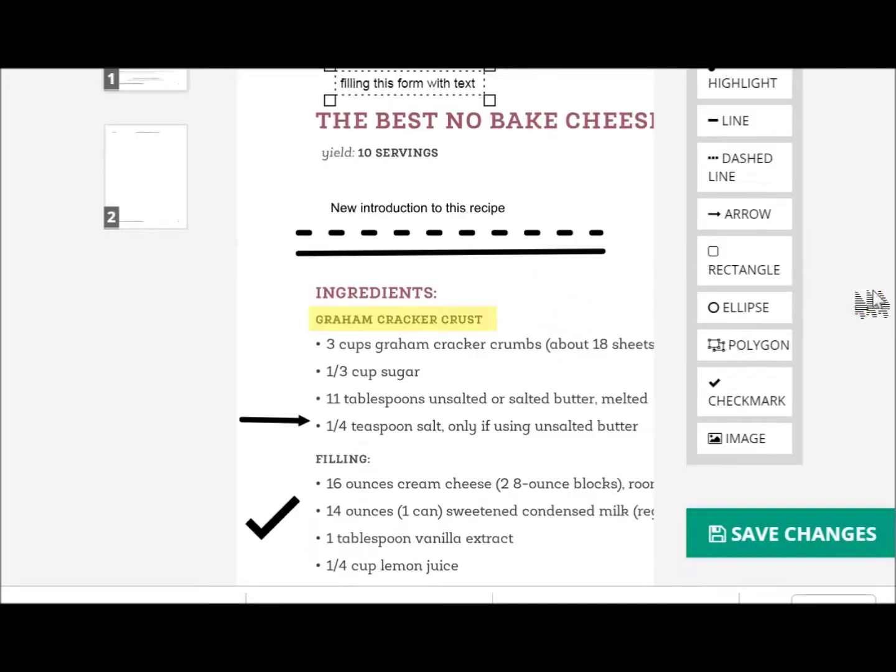
pyautogui.scroll(2, 871, 303)
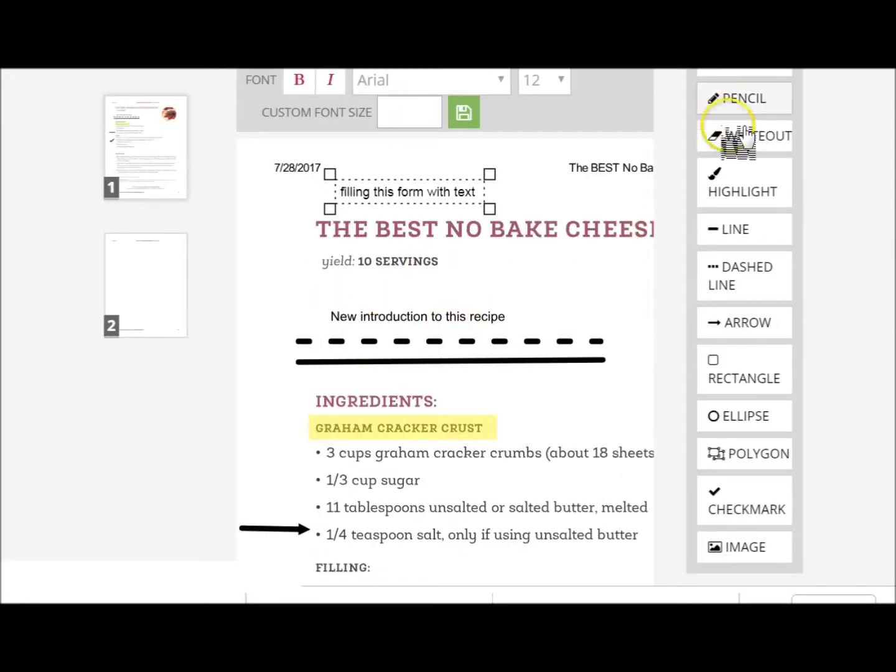
pyautogui.click(338, 293)
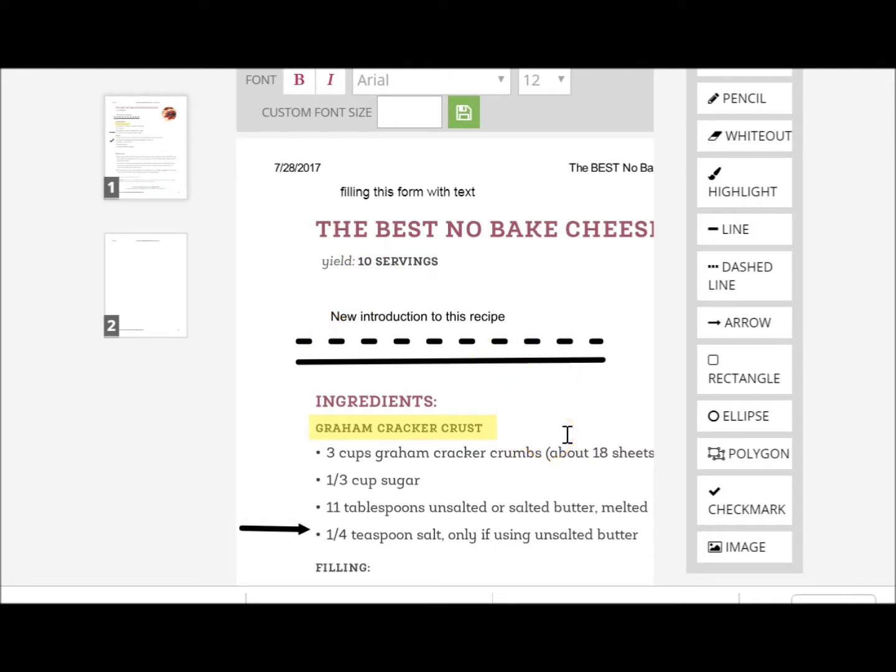
pyautogui.scroll(-2, 570, 434)
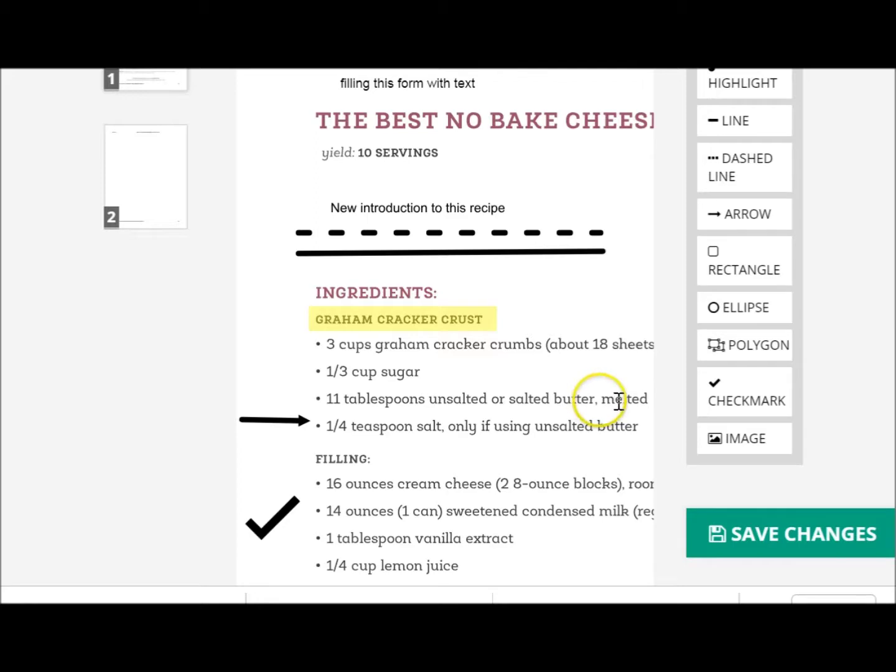
pyautogui.scroll(8, 602, 395)
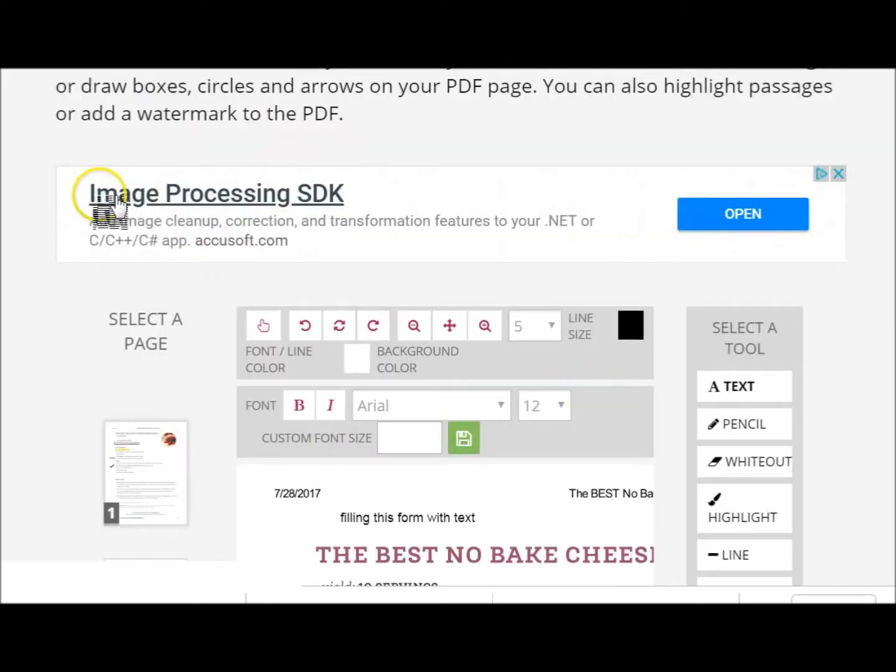